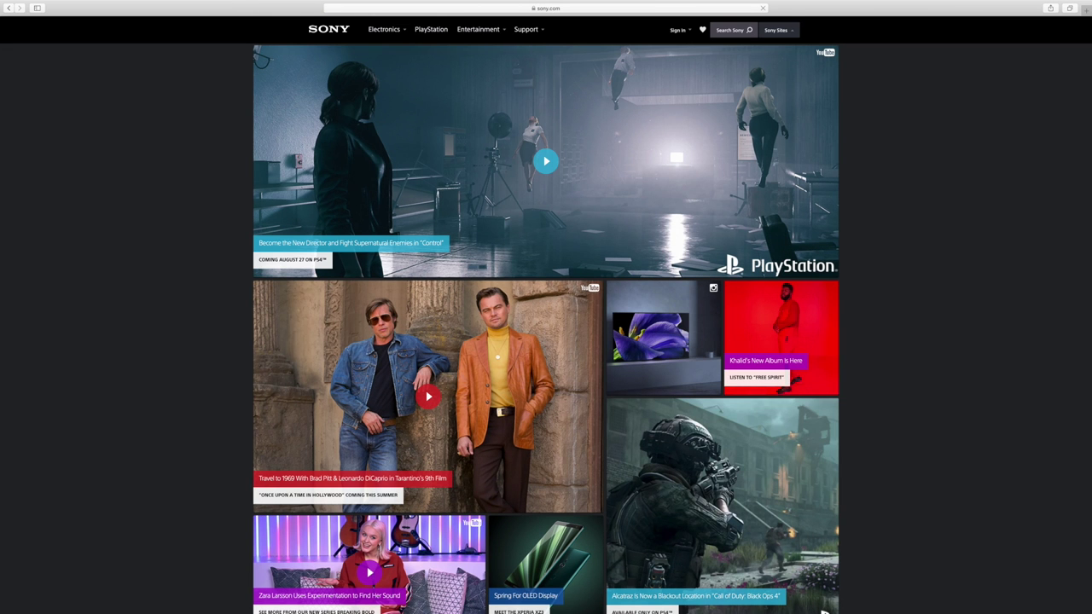
- Go from the Sony homepage to the Sony Support page and dismiss the survey popup
{"action": "mouse_move", "coordinate": [514, 25]}
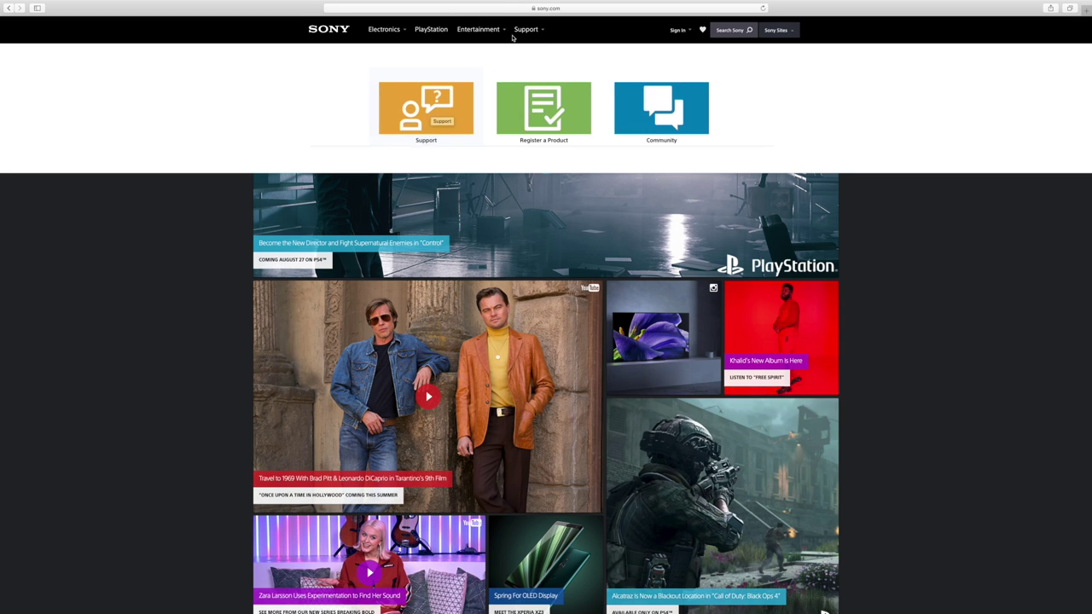
{"action": "left_click", "coordinate": [443, 107]}
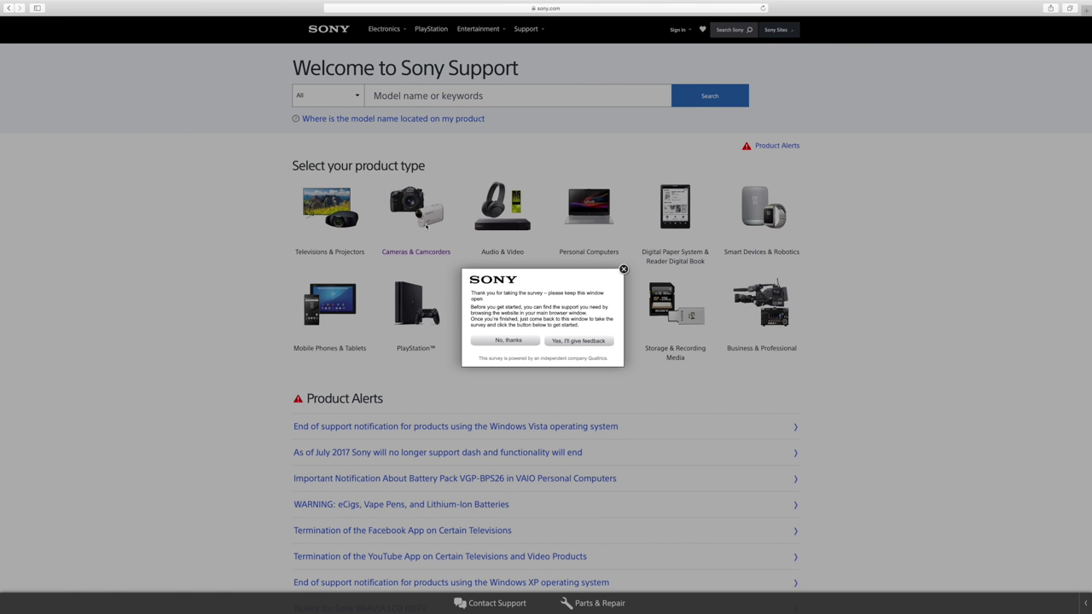
{"action": "left_click", "coordinate": [623, 270]}
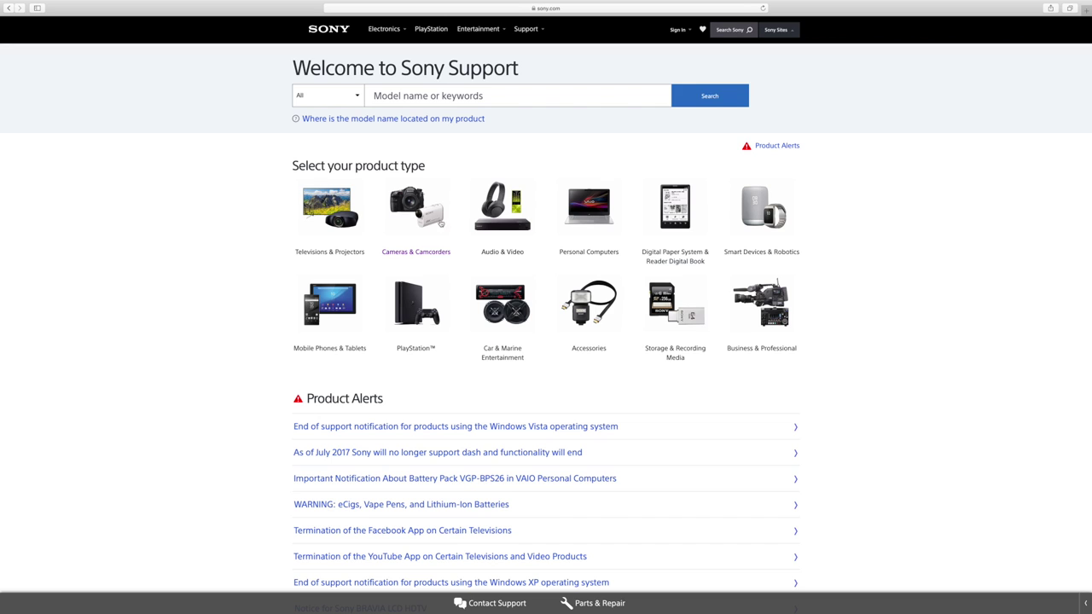
- Narrow the products through Cameras & Camcorders, Digital Cameras and Interchangeable-lens Cameras to E-Mount Body
{"action": "left_click", "coordinate": [409, 209]}
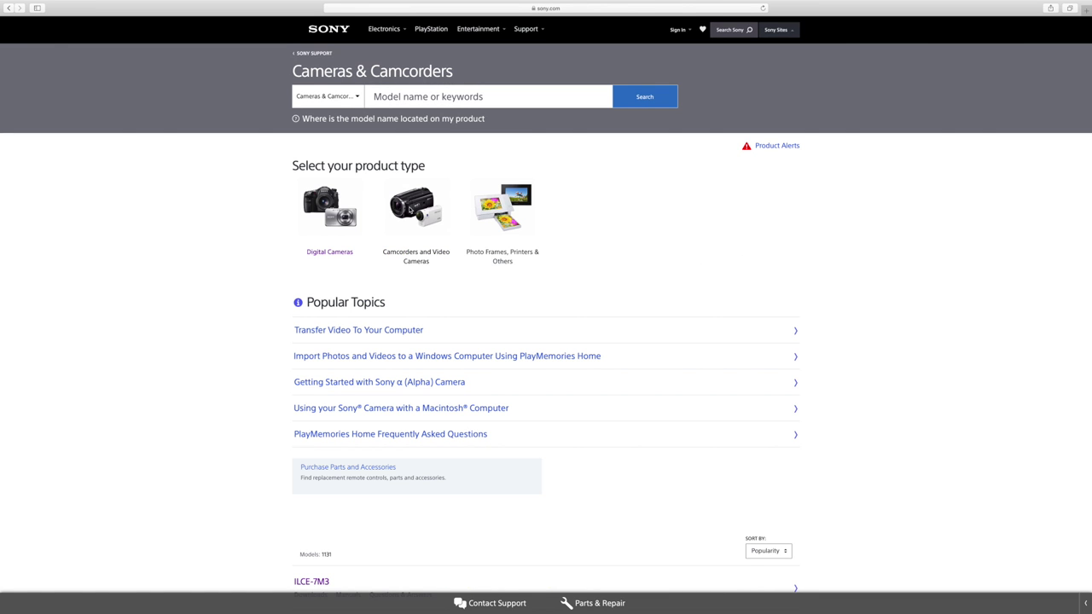
{"action": "left_click", "coordinate": [333, 214]}
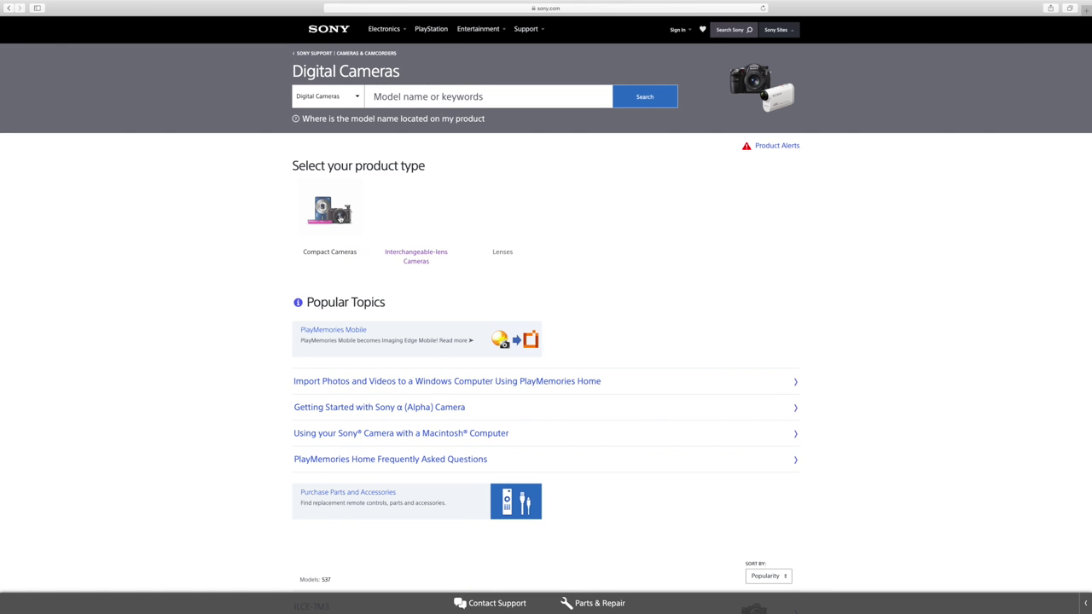
{"action": "left_click", "coordinate": [418, 208]}
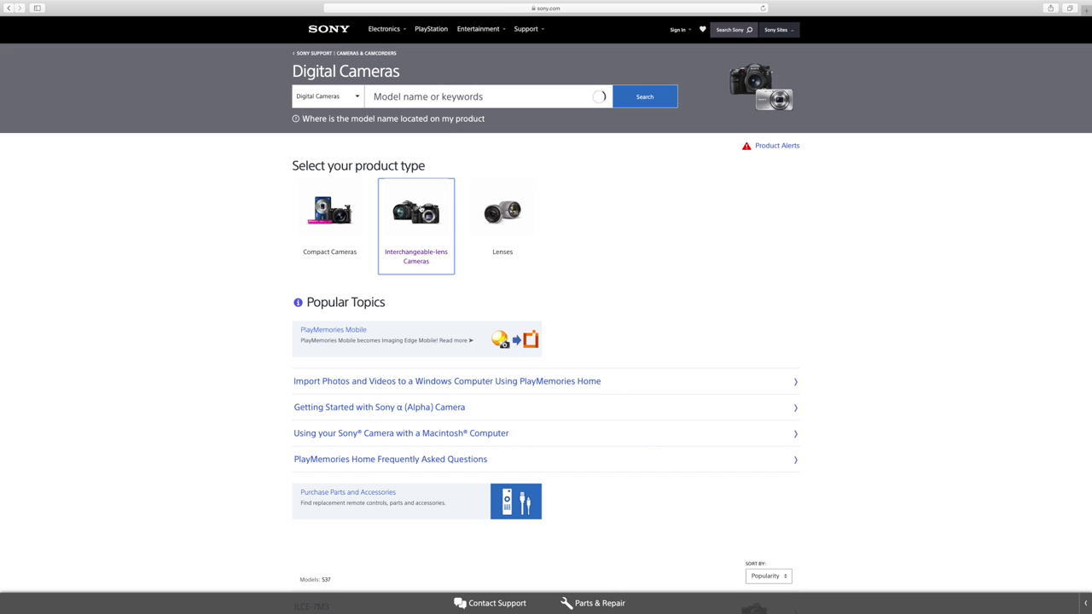
{"action": "left_click", "coordinate": [429, 222]}
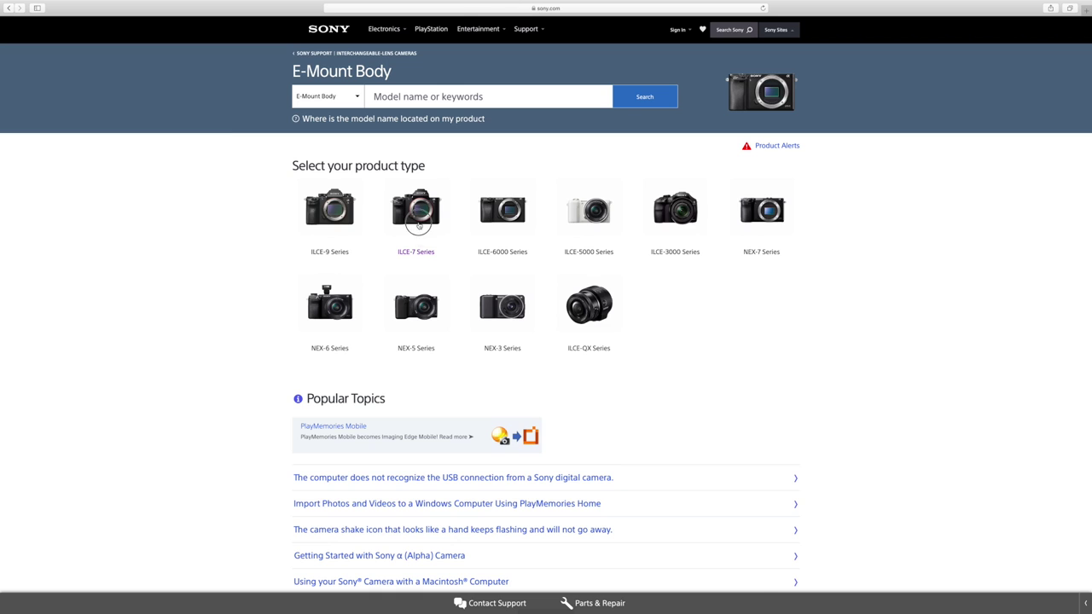
- Open the ILCE-7RM3 firmware Ver. 3.00 (Mac) download page via ILCE-7 Series downloads
{"action": "left_click", "coordinate": [418, 228]}
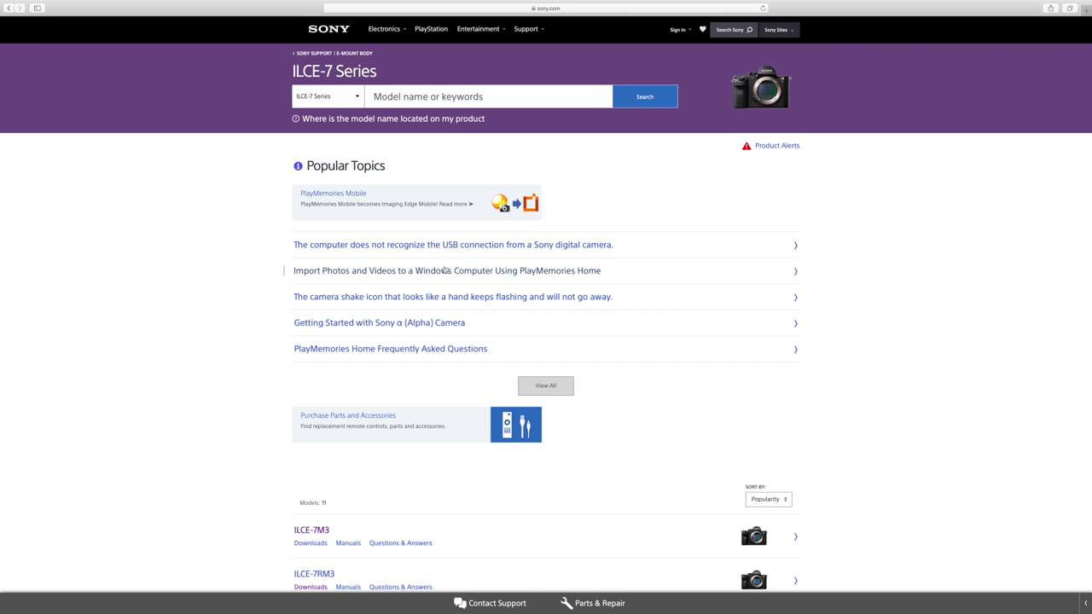
{"action": "scroll", "coordinate": [445, 270], "scroll_direction": "down", "scroll_amount": 5}
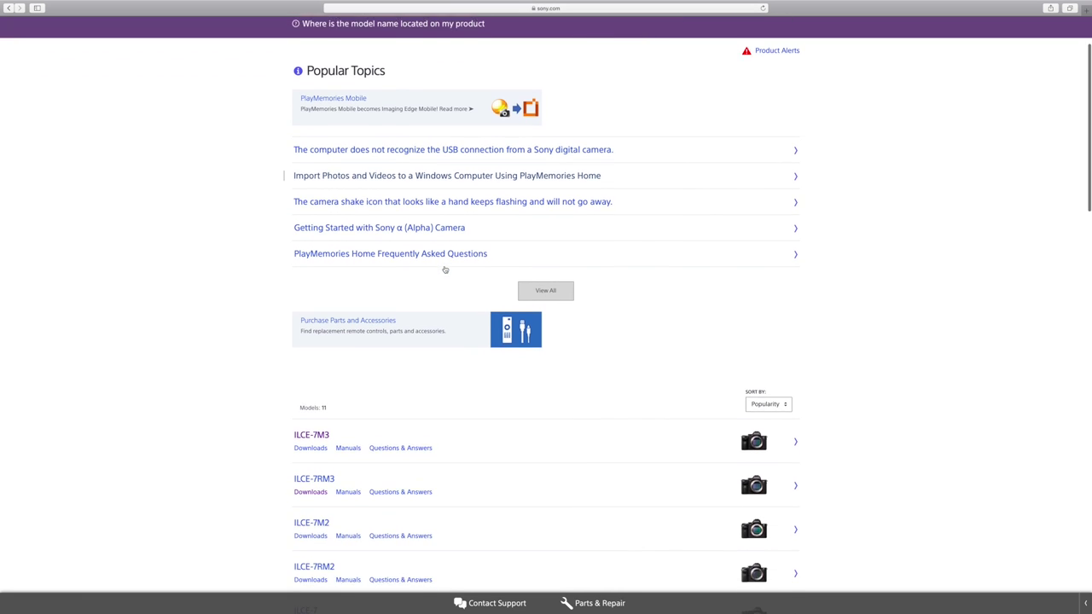
{"action": "scroll", "coordinate": [444, 269], "scroll_direction": "down", "scroll_amount": 1}
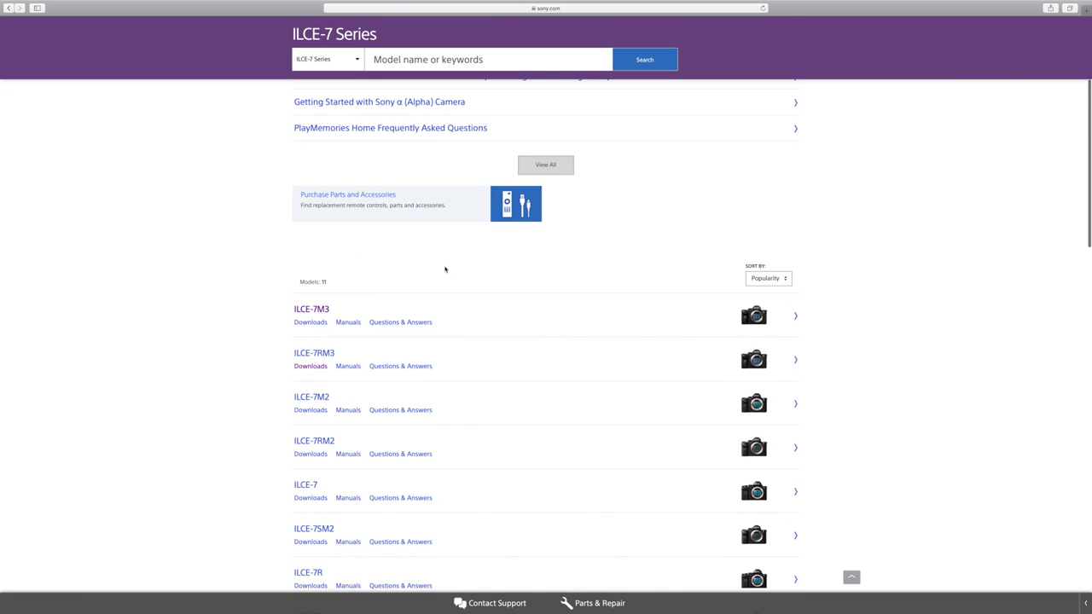
{"action": "left_click", "coordinate": [313, 367]}
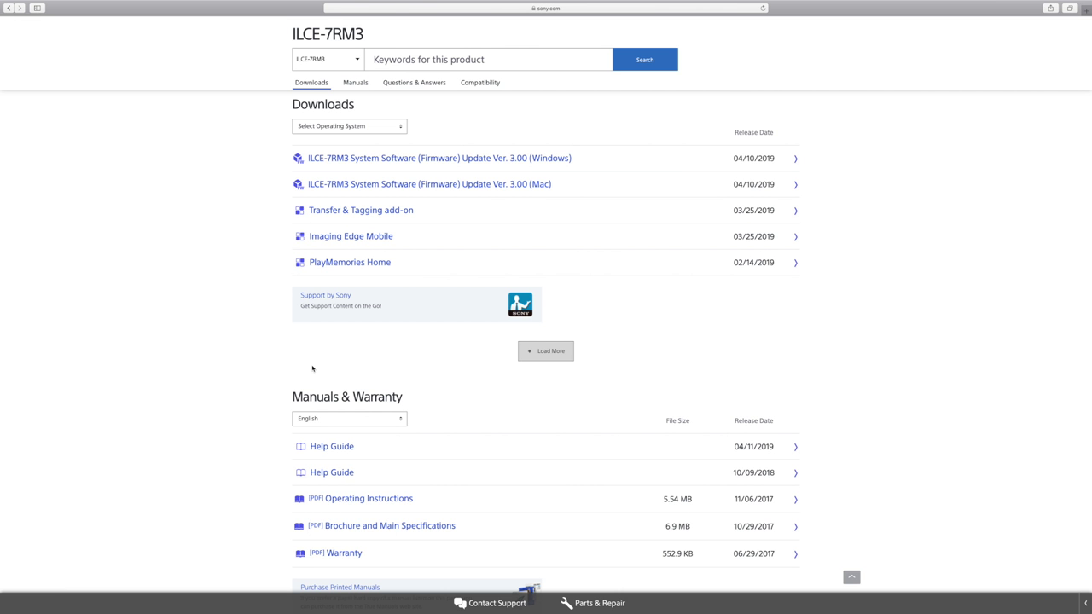
{"action": "scroll", "coordinate": [312, 368], "scroll_direction": "up", "scroll_amount": 4}
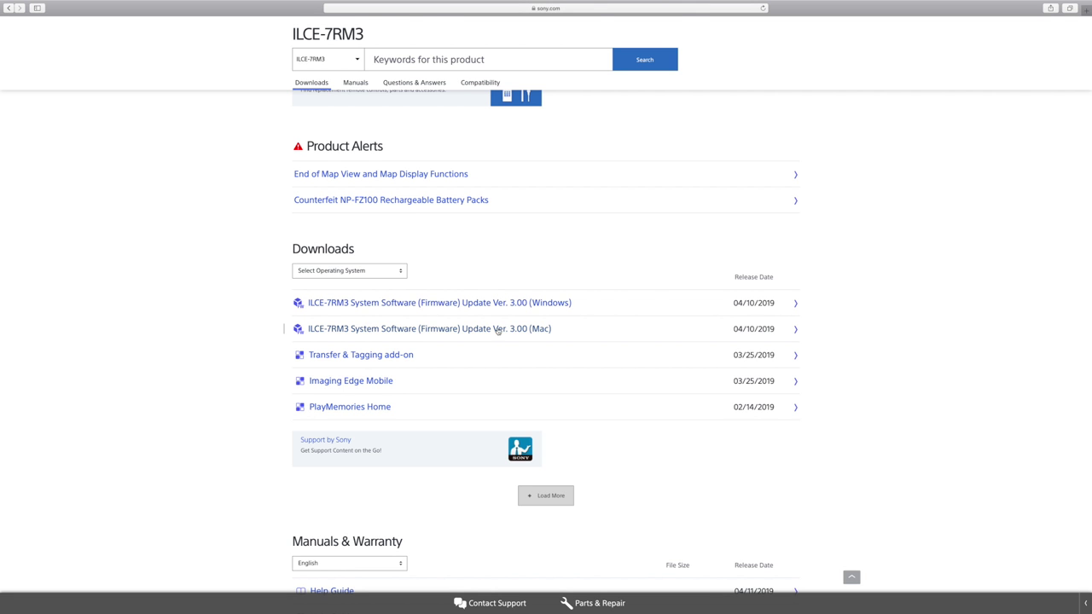
{"action": "left_click", "coordinate": [498, 330]}
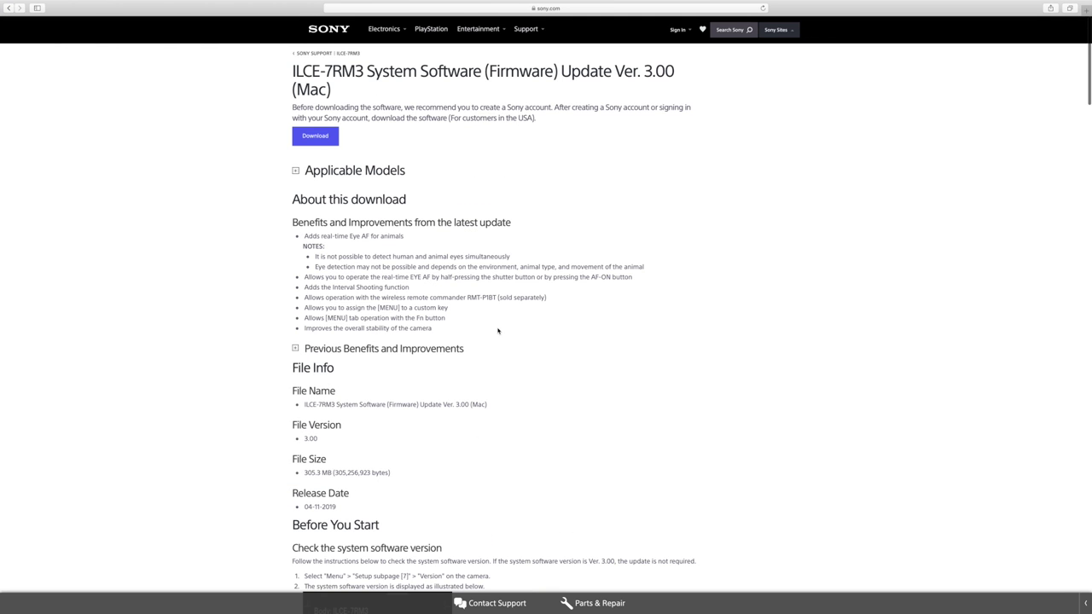
- Review the licence agreement and start downloading the Ver. 3.00 Mac firmware file
{"action": "left_click", "coordinate": [312, 135]}
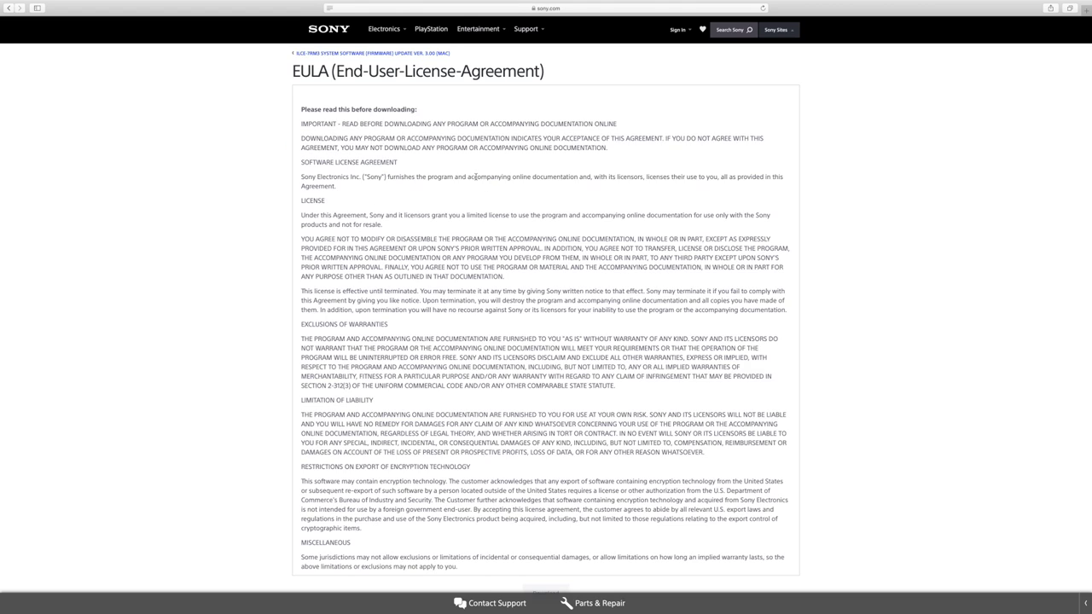
{"action": "scroll", "coordinate": [512, 215], "scroll_direction": "down", "scroll_amount": 6}
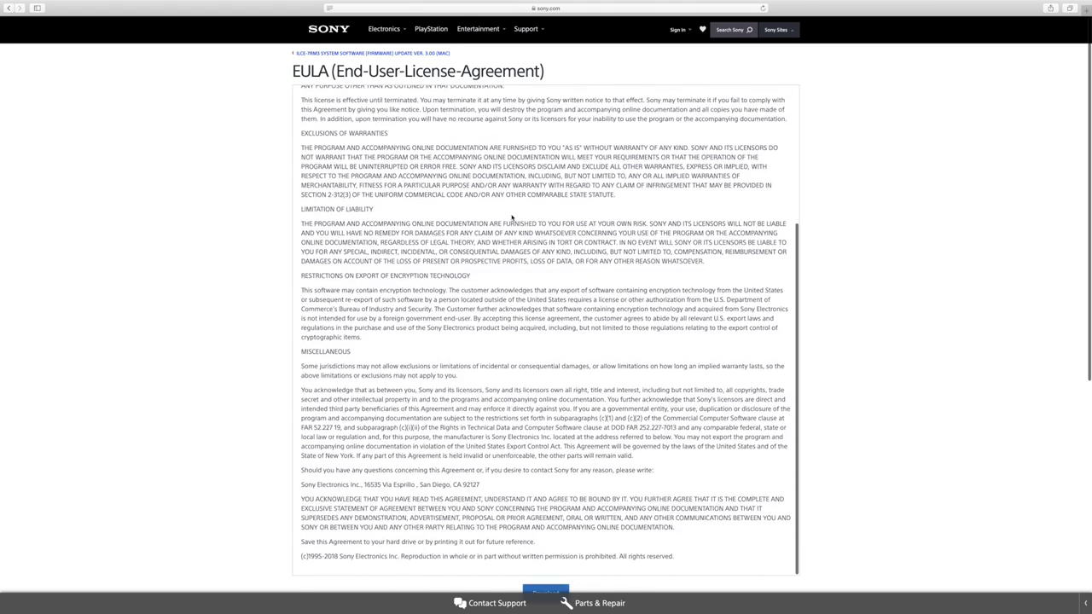
{"action": "scroll", "coordinate": [512, 217], "scroll_direction": "up", "scroll_amount": 6}
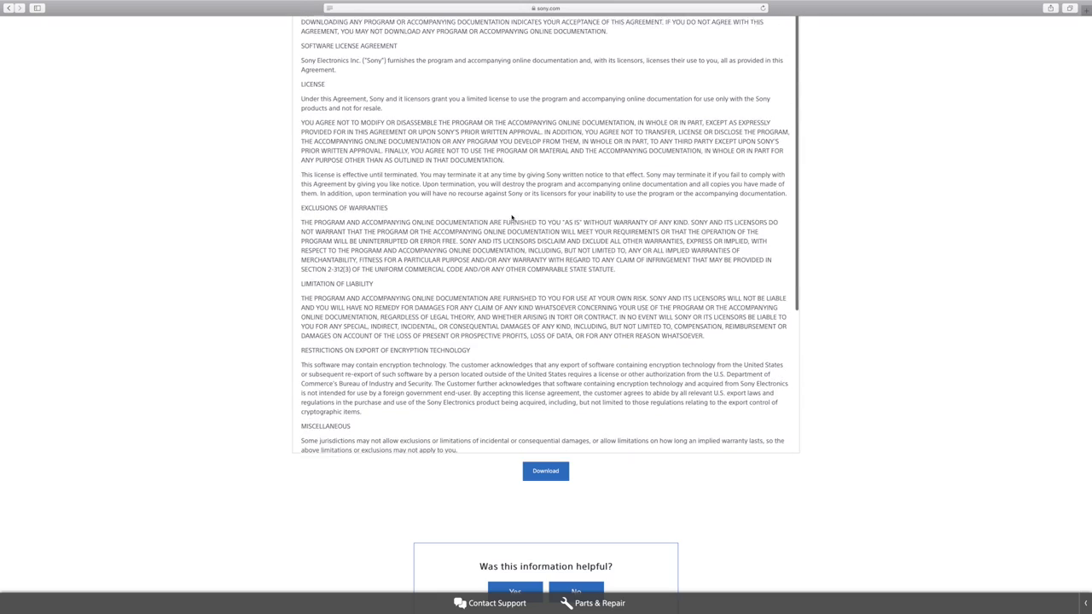
{"action": "scroll", "coordinate": [512, 217], "scroll_direction": "down", "scroll_amount": 6}
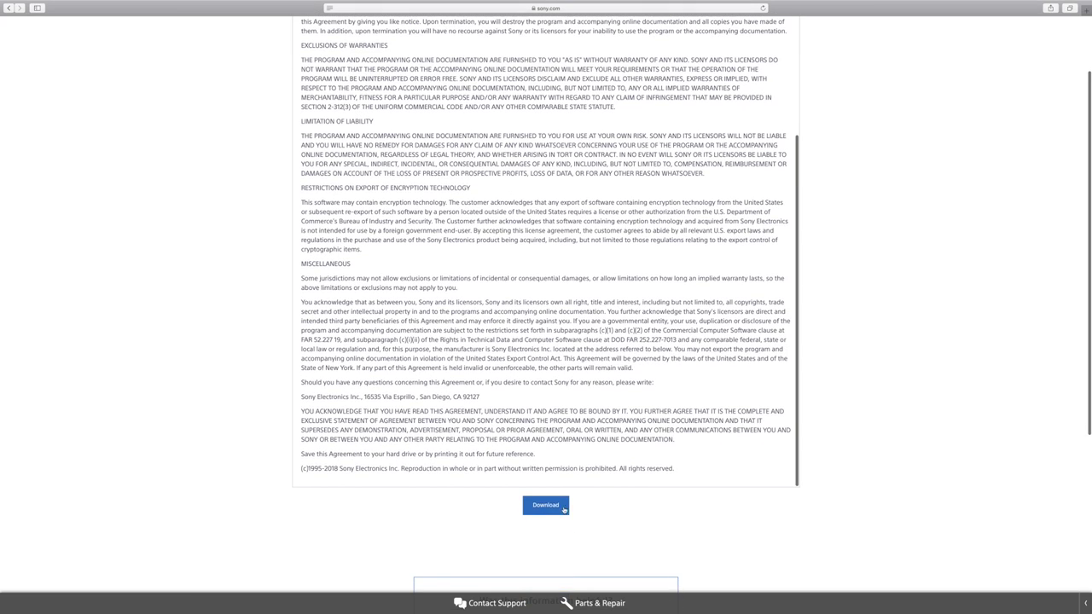
{"action": "left_click", "coordinate": [547, 507]}
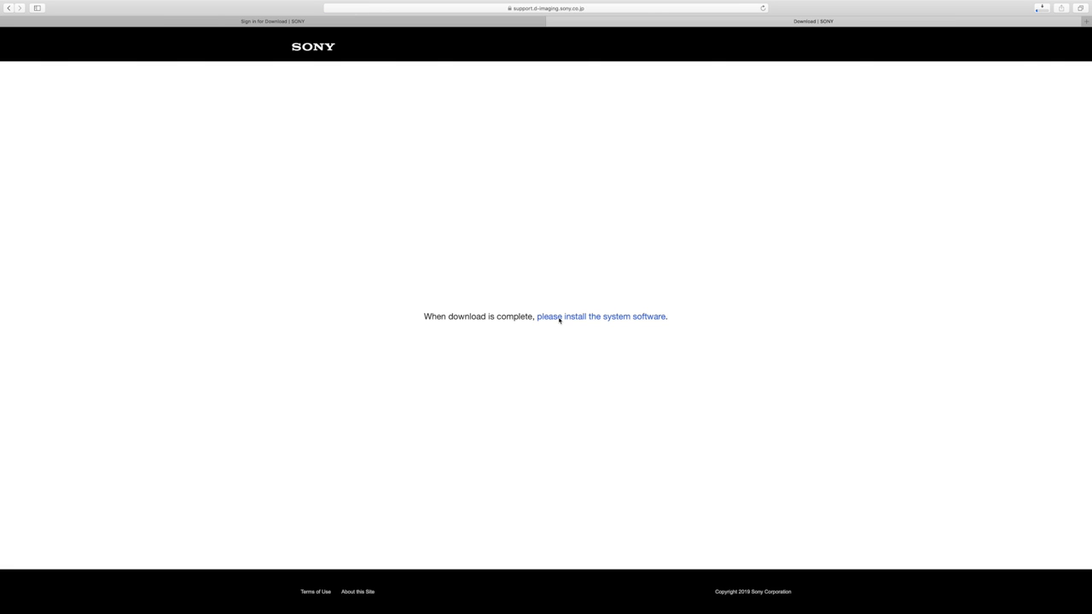
- Check in Safari's Downloads list that Update_ILCE7RM3V300.dmg (305.3 MB) finished downloading
{"action": "left_click", "coordinate": [1041, 7]}
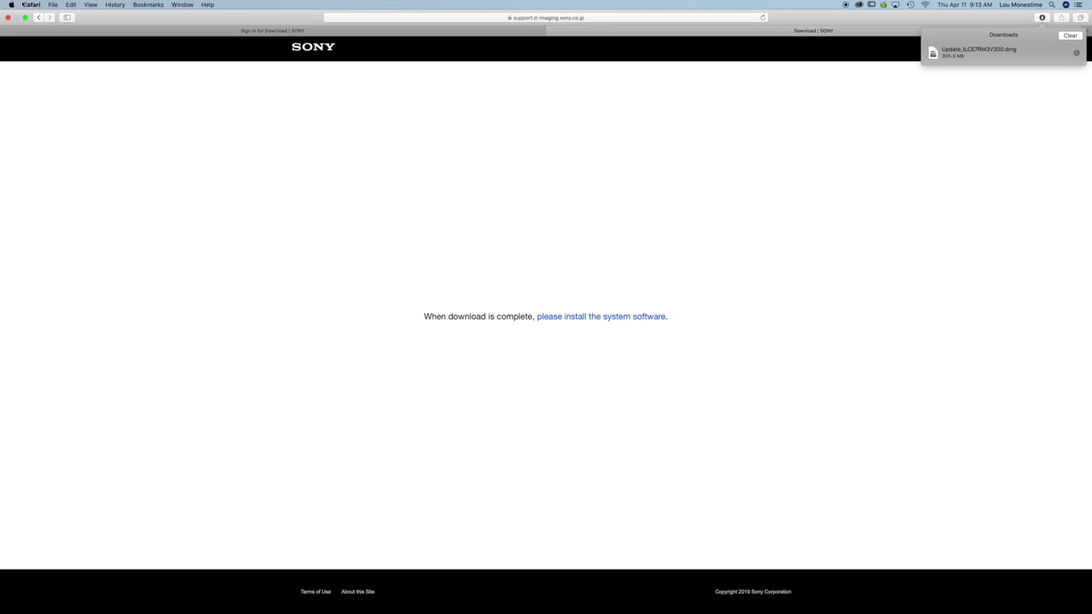
- Exit Safari full screen, minimize it, and open Update_ILCE7RM3V300.dmg from Finder's Recents
{"action": "left_click", "coordinate": [25, 18]}
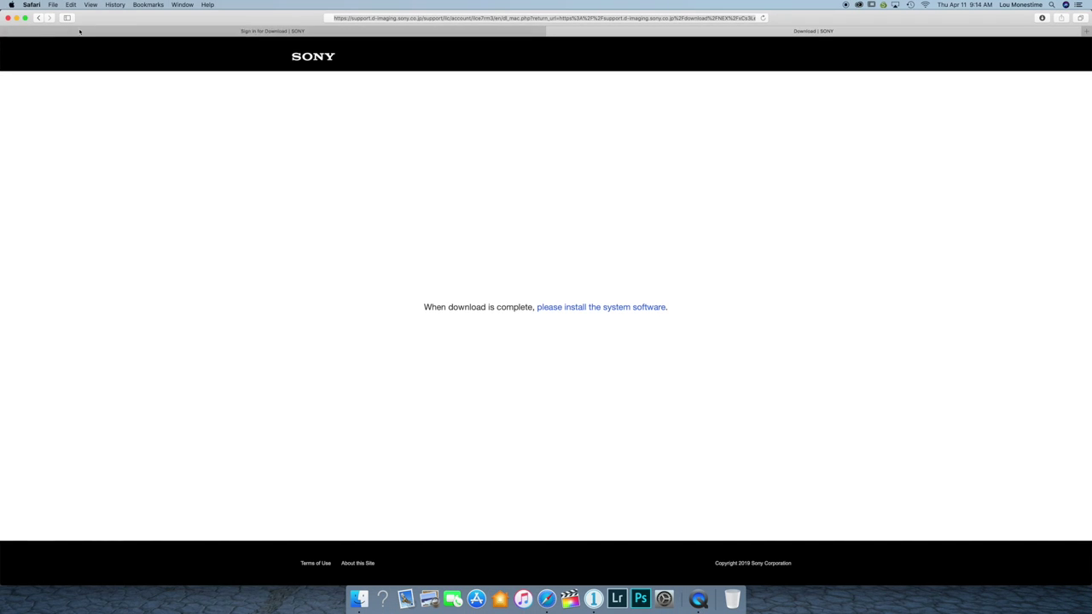
{"action": "left_click", "coordinate": [16, 18]}
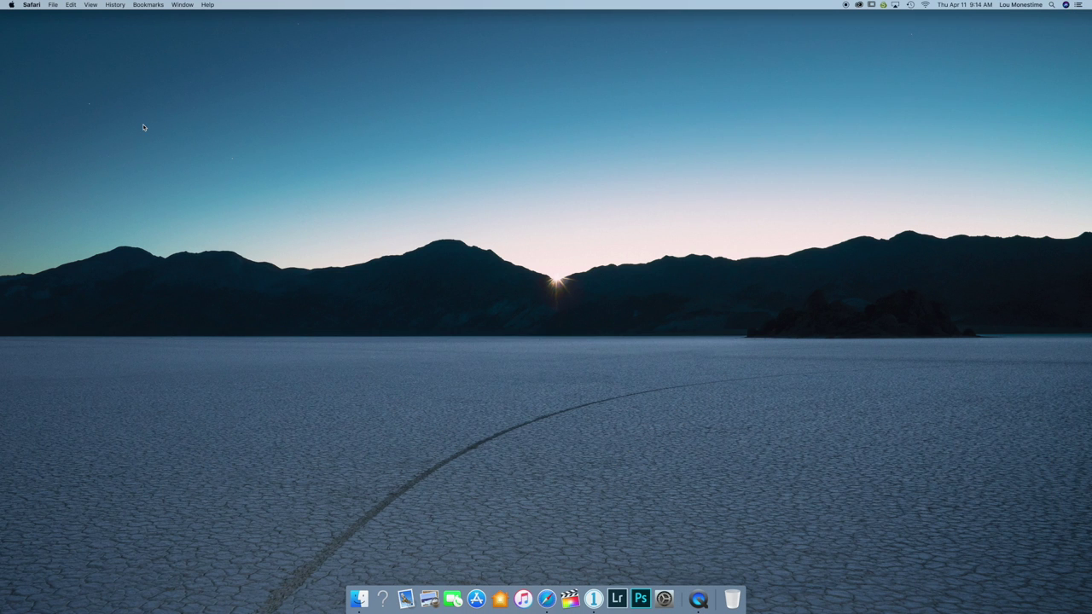
{"action": "left_click", "coordinate": [358, 599]}
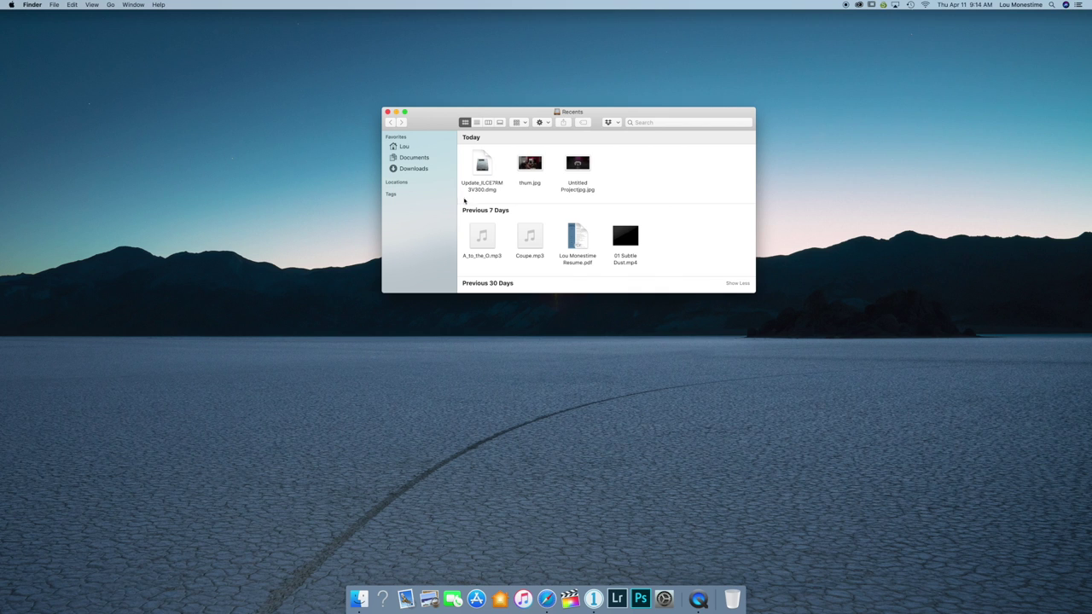
{"action": "left_click", "coordinate": [484, 164]}
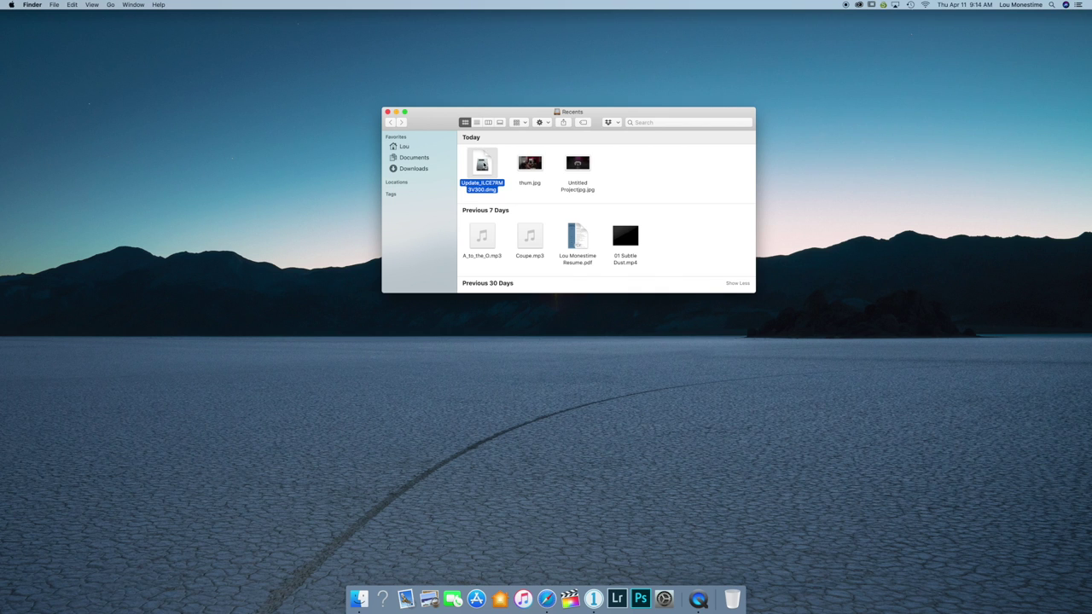
{"action": "double_click", "coordinate": [484, 164]}
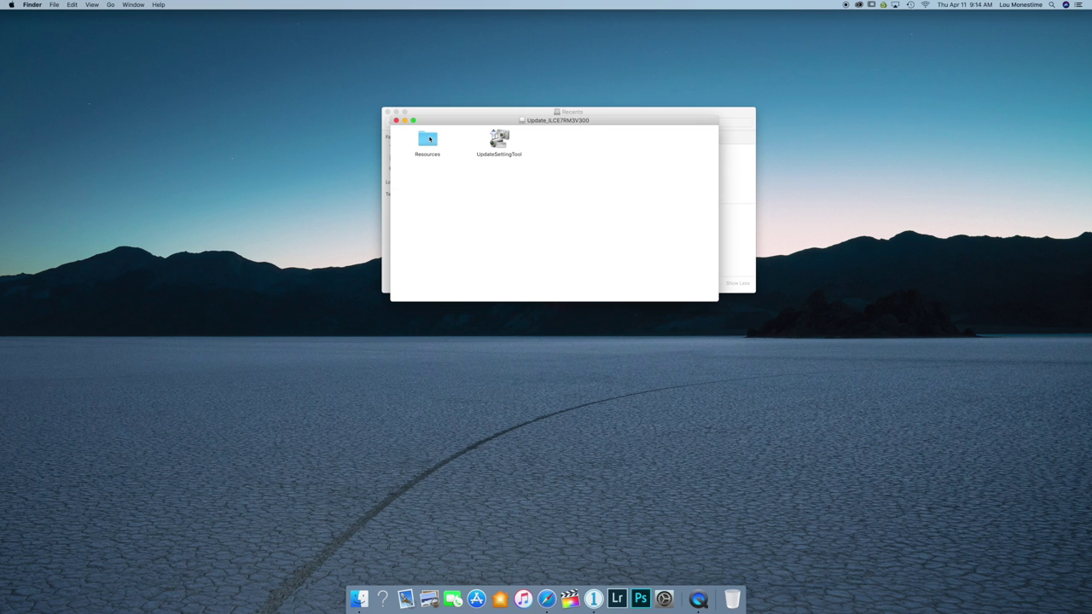
- Launch SystemSoftwareUpdater from the disk image's Resources folder
{"action": "double_click", "coordinate": [428, 139]}
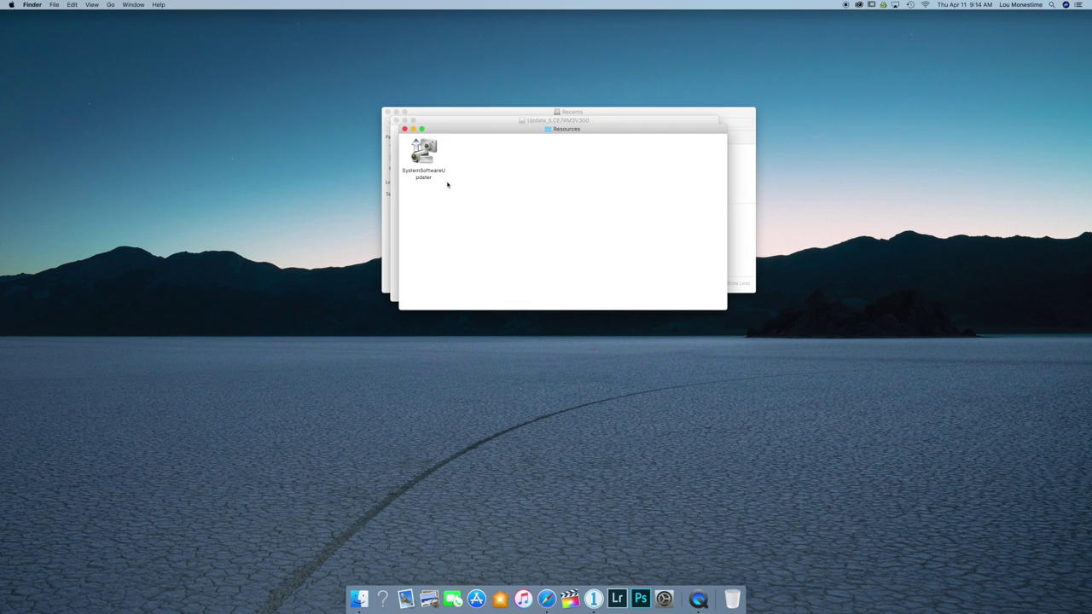
{"action": "left_click", "coordinate": [424, 153]}
{"action": "double_click", "coordinate": [425, 155]}
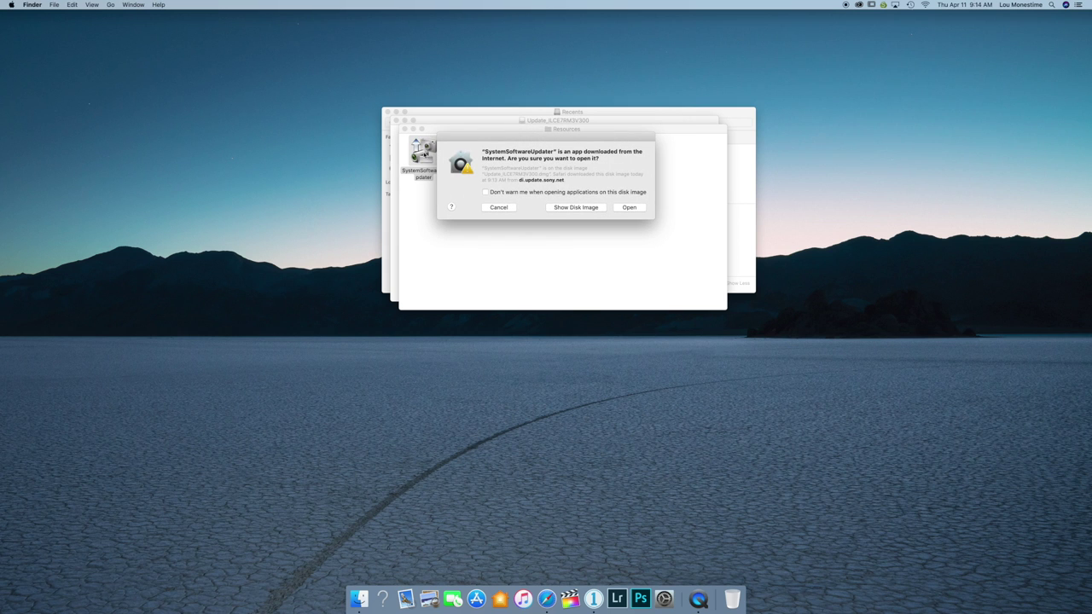
- Allow the downloaded app, authorize it with the account password, and dismiss the not-optimized warning
{"action": "left_click", "coordinate": [640, 206]}
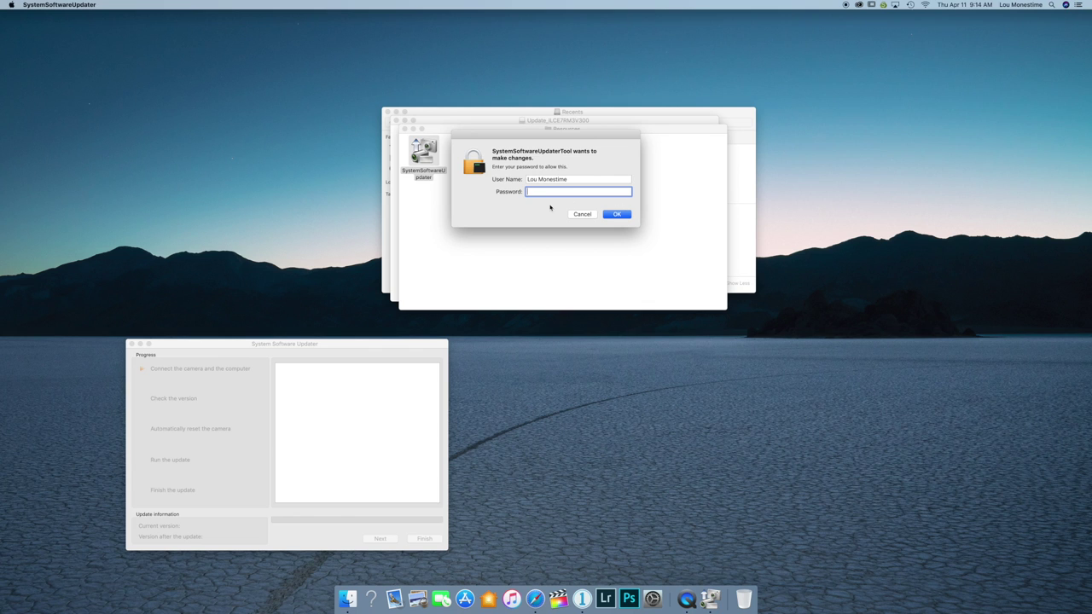
{"action": "type", "text": "••••••••"}
{"action": "key", "text": "Return"}
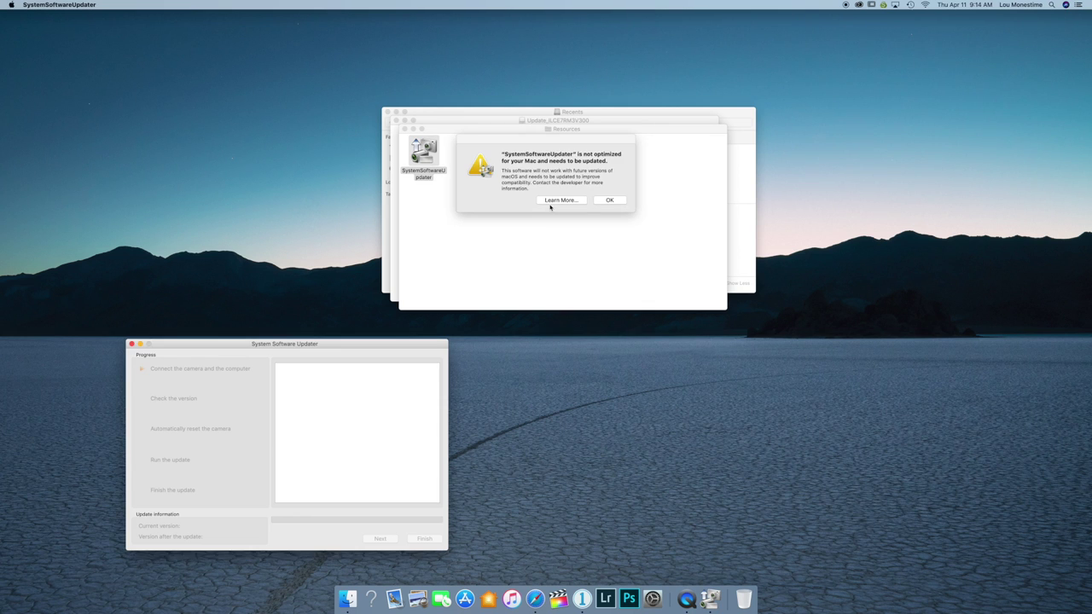
{"action": "left_click", "coordinate": [609, 200]}
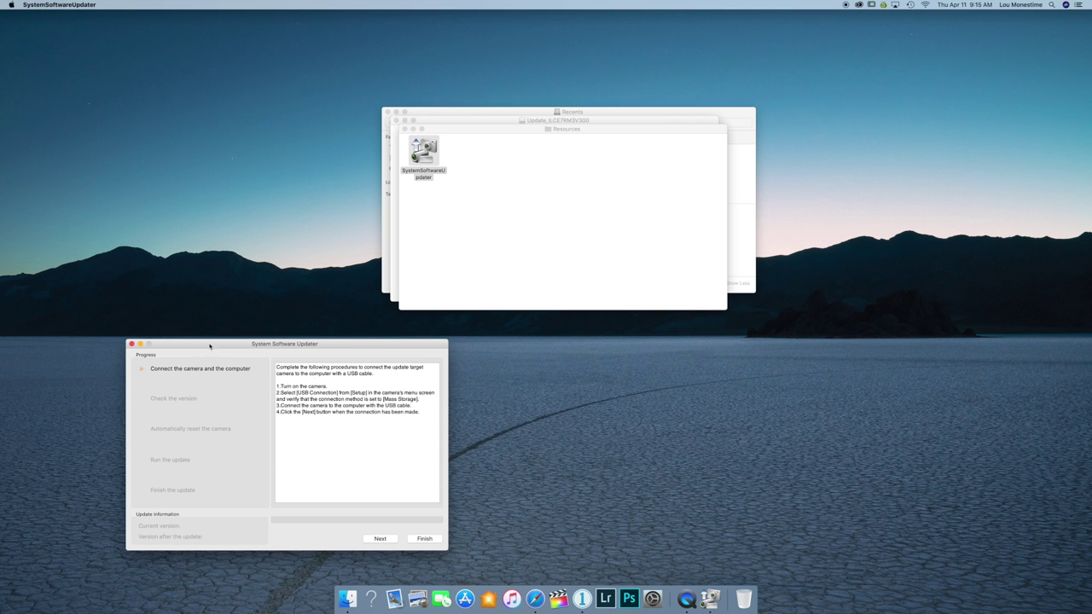
- Centre the updater window and proceed once the camera is connected by USB
{"action": "left_click_drag", "start_coordinate": [263, 351], "coordinate": [534, 106]}
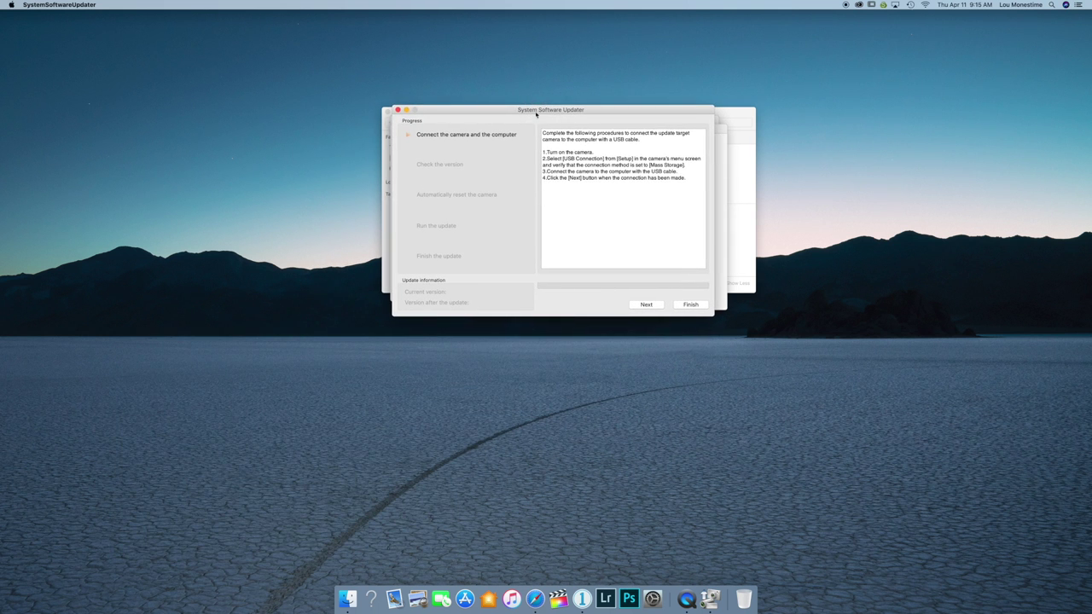
{"action": "left_click", "coordinate": [647, 304]}
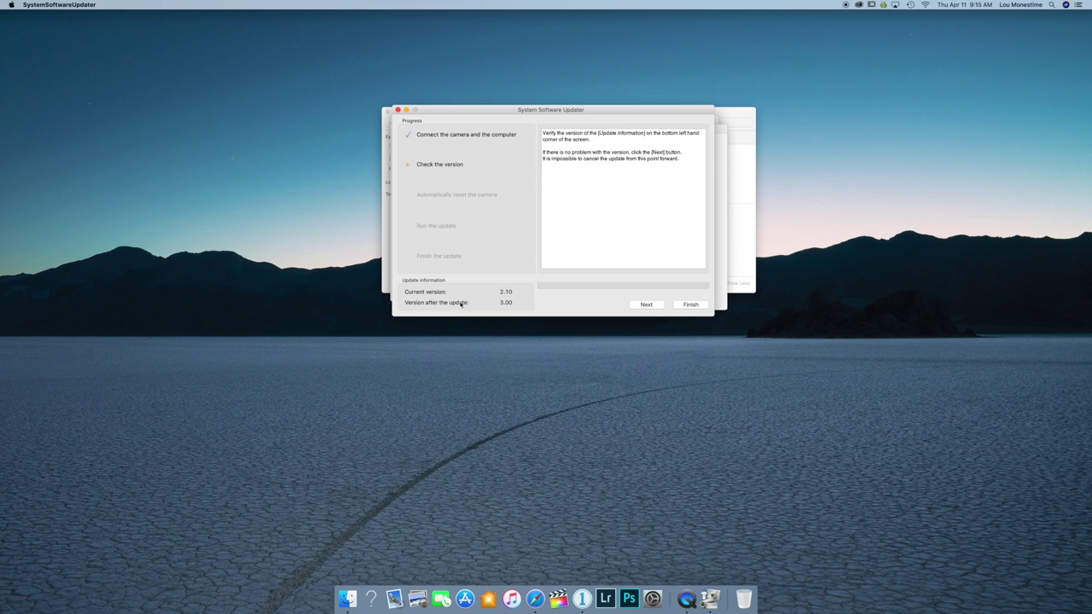
- Accept the version change from 2.10 to 3.00 and let the firmware update run
{"action": "left_click", "coordinate": [642, 304]}
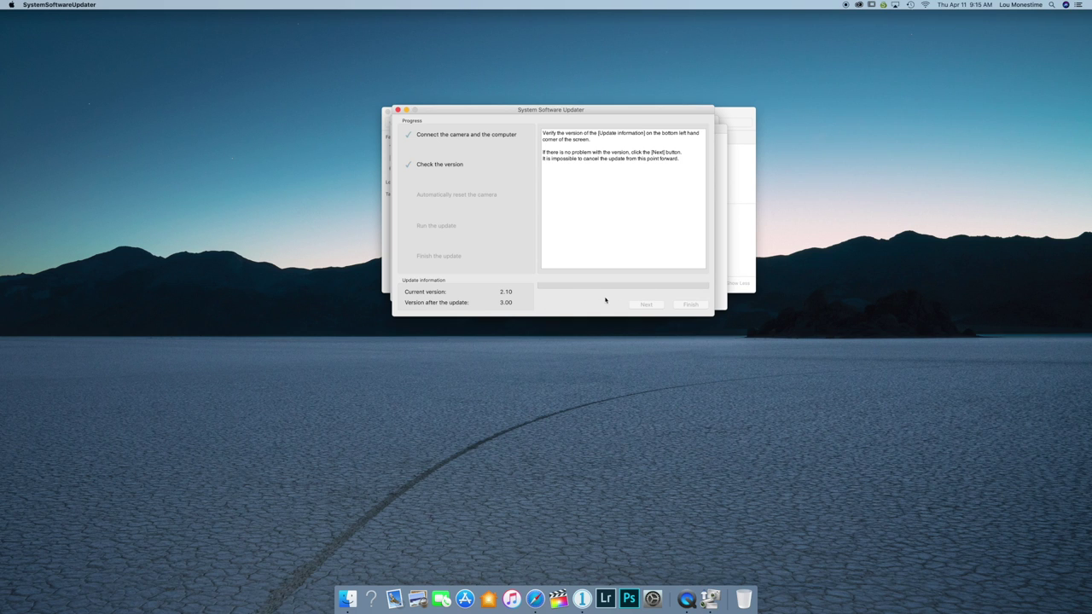